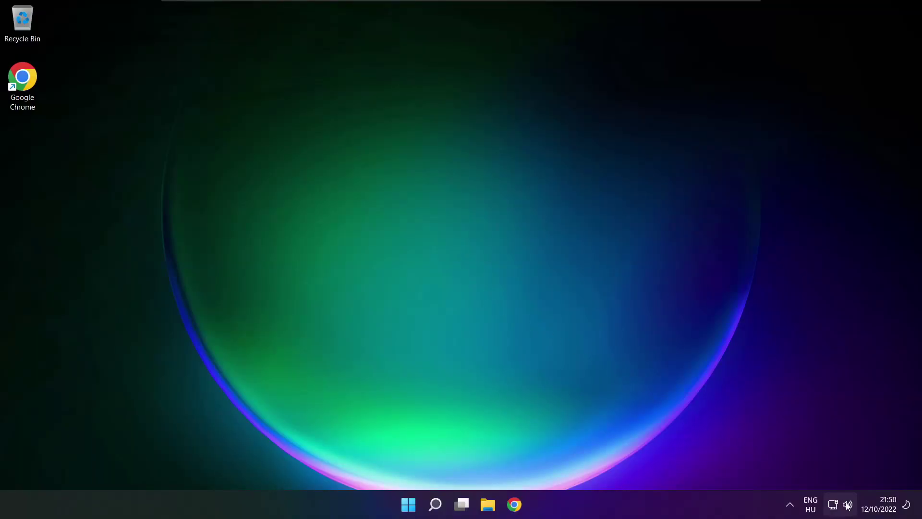
Step: Switch Quick Settings output from CABLE Input to Speakers (High Definition Audio Device), then show Start's power options
{"action": "left_click", "coordinate": [848, 505]}
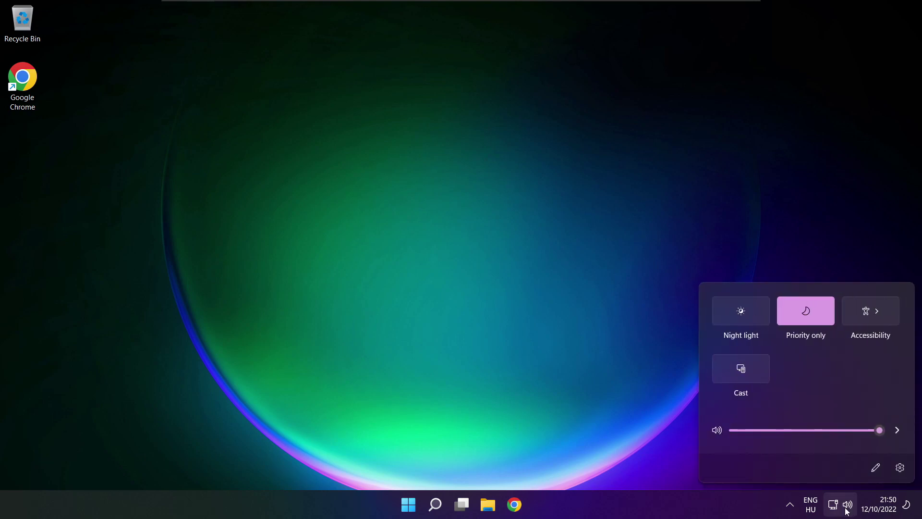
{"action": "left_click", "coordinate": [898, 432]}
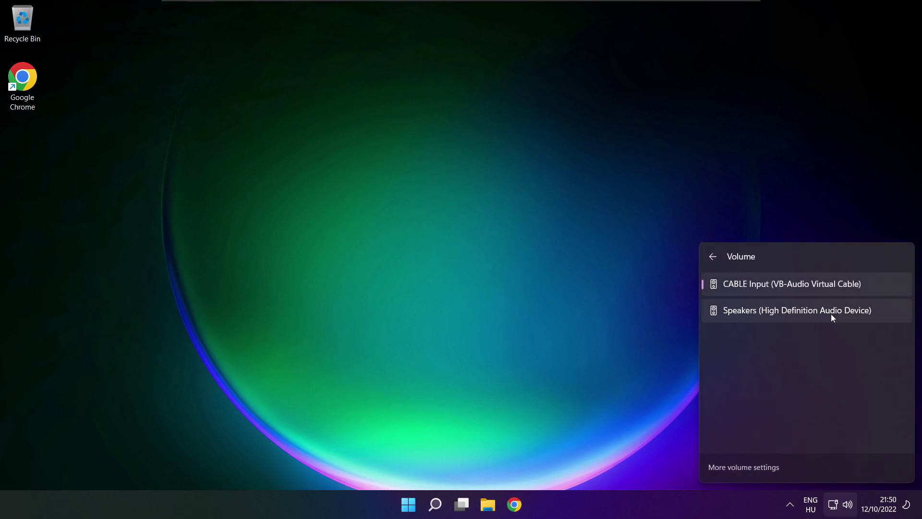
{"action": "left_click", "coordinate": [882, 317]}
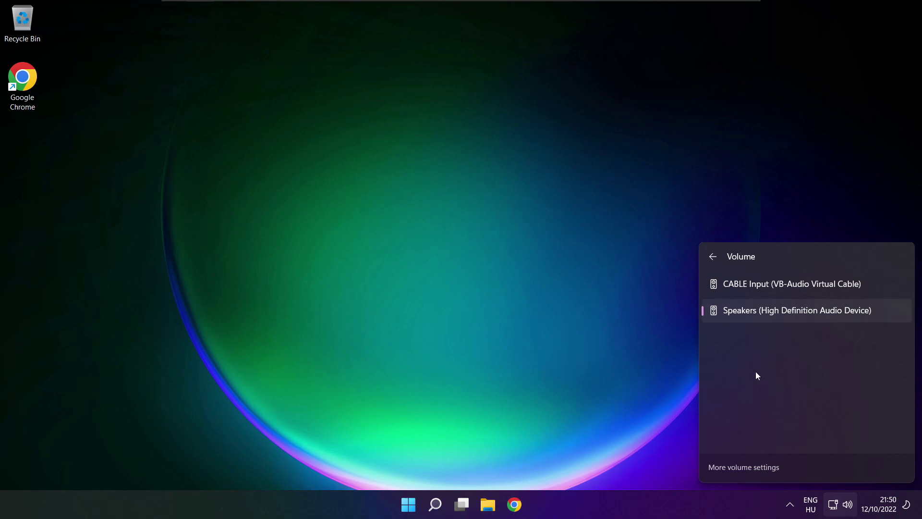
{"action": "left_click", "coordinate": [488, 283]}
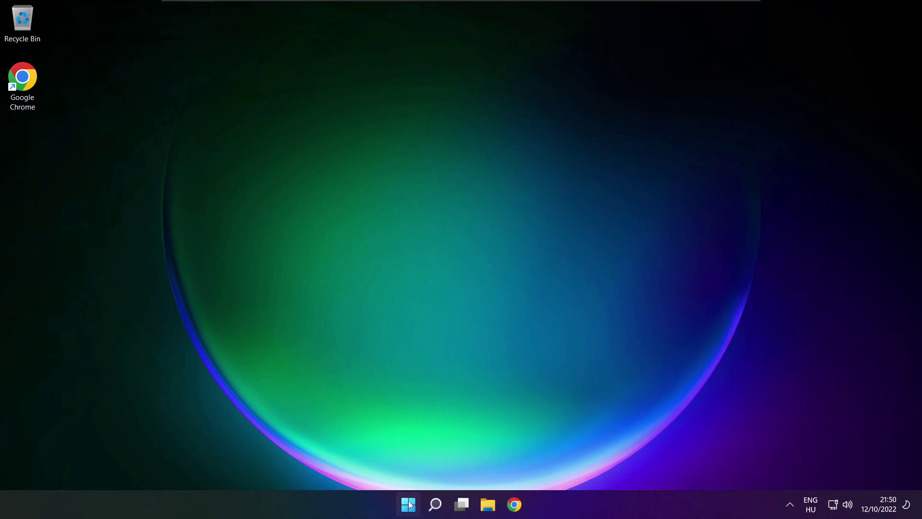
{"action": "key", "text": "super"}
{"action": "left_click", "coordinate": [610, 462]}
Step: Verify Speakers is selected on the System > Sound page with output volume back at 100
{"action": "left_click", "coordinate": [849, 506]}
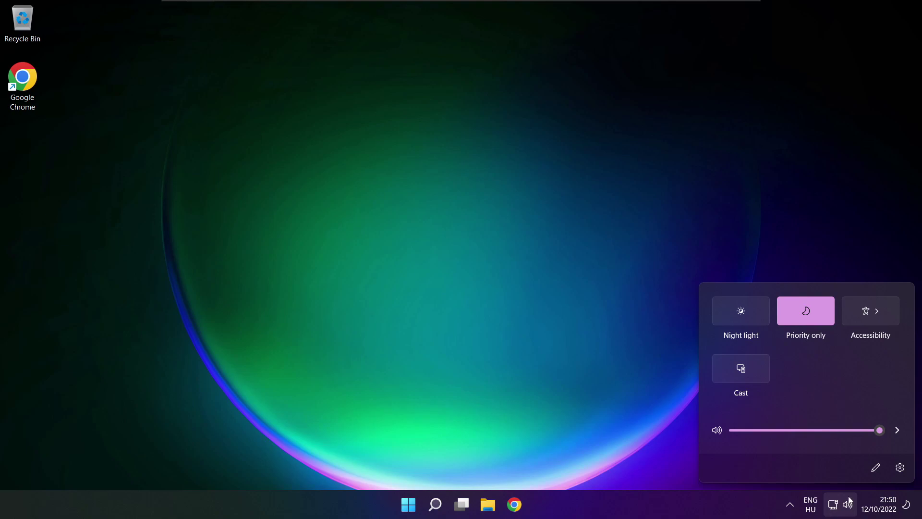
{"action": "left_click", "coordinate": [898, 431]}
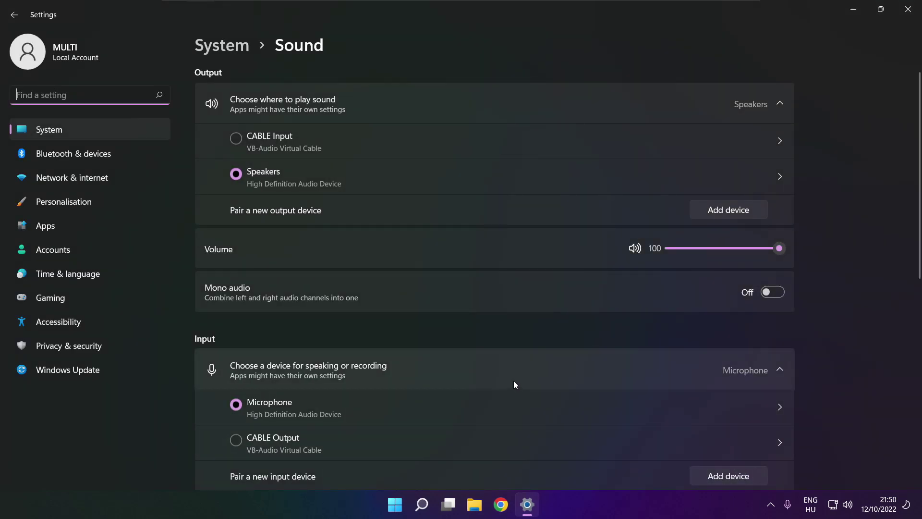
{"action": "left_click", "coordinate": [246, 174]}
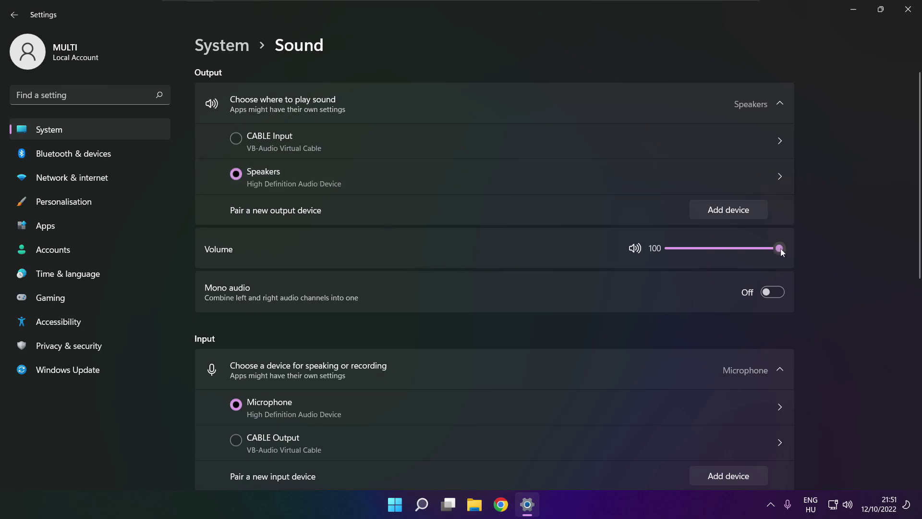
{"action": "mouse_move", "coordinate": [779, 248]}
{"action": "left_mouse_down"}
{"action": "mouse_move", "coordinate": [711, 247]}
{"action": "mouse_move", "coordinate": [789, 248]}
{"action": "left_mouse_up"}
{"action": "left_click_drag", "start_coordinate": [920, 243], "coordinate": [915, 402]}
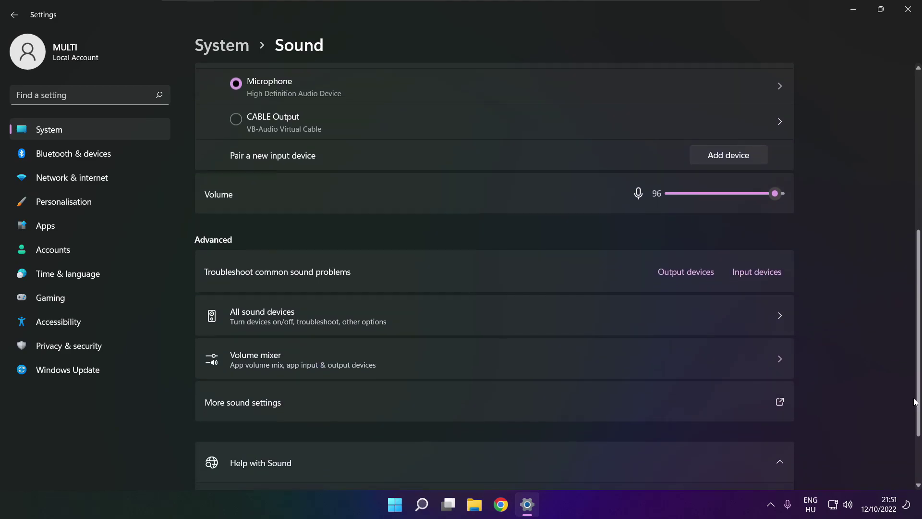
Step: Disable the CABLE Input playback device in the classic Sound dialog
{"action": "left_click", "coordinate": [379, 406]}
{"action": "left_click", "coordinate": [422, 221]}
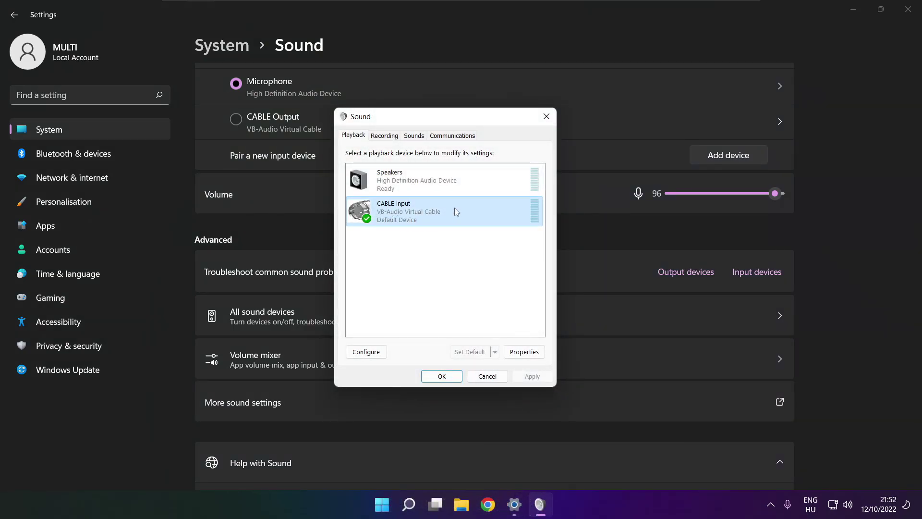
{"action": "right_click", "coordinate": [488, 210]}
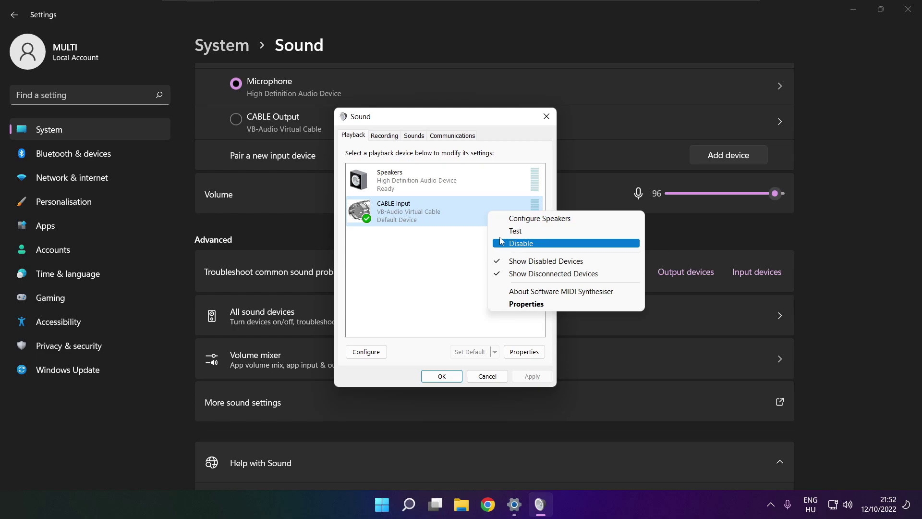
{"action": "left_click", "coordinate": [535, 243]}
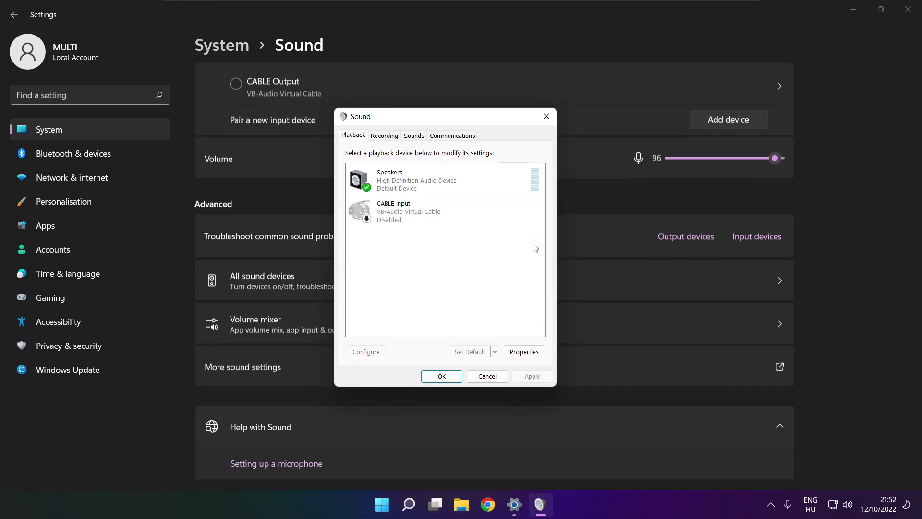
Step: Start Configure Speakers for the Speakers playback device
{"action": "left_click", "coordinate": [444, 187]}
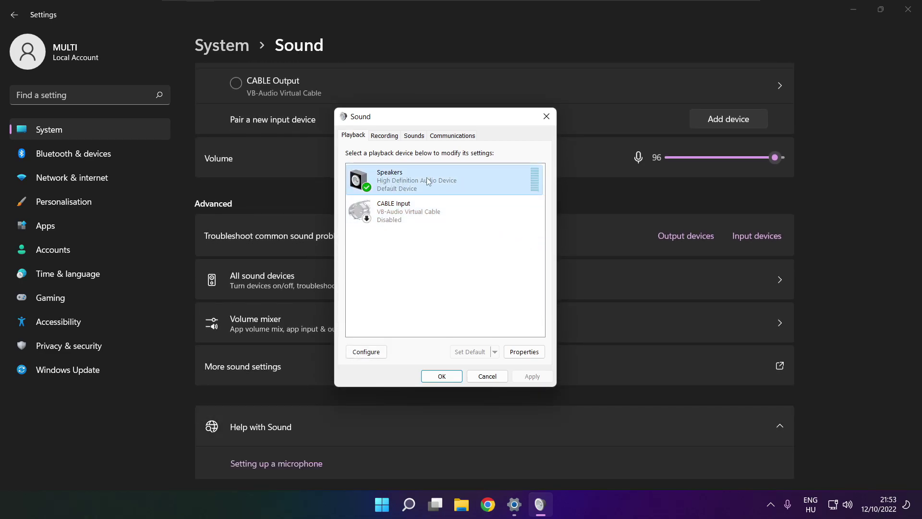
{"action": "right_click", "coordinate": [448, 184]}
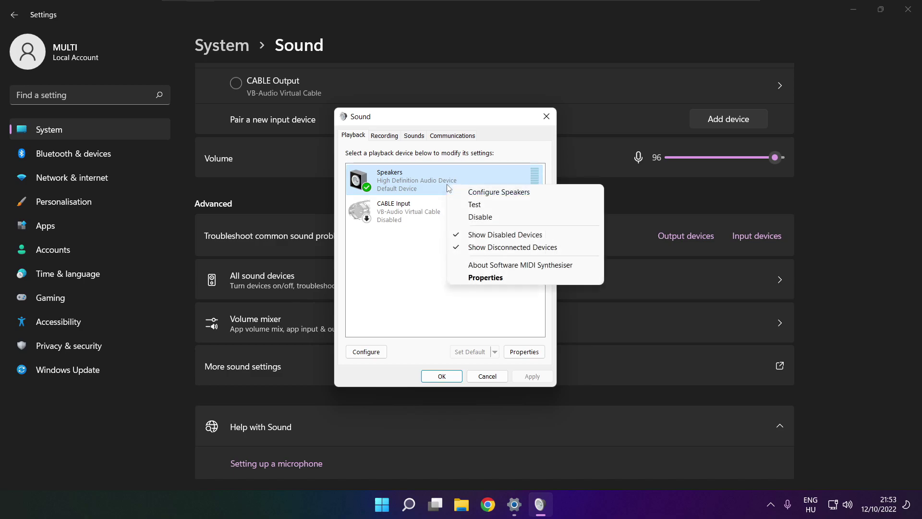
{"action": "left_click", "coordinate": [509, 193]}
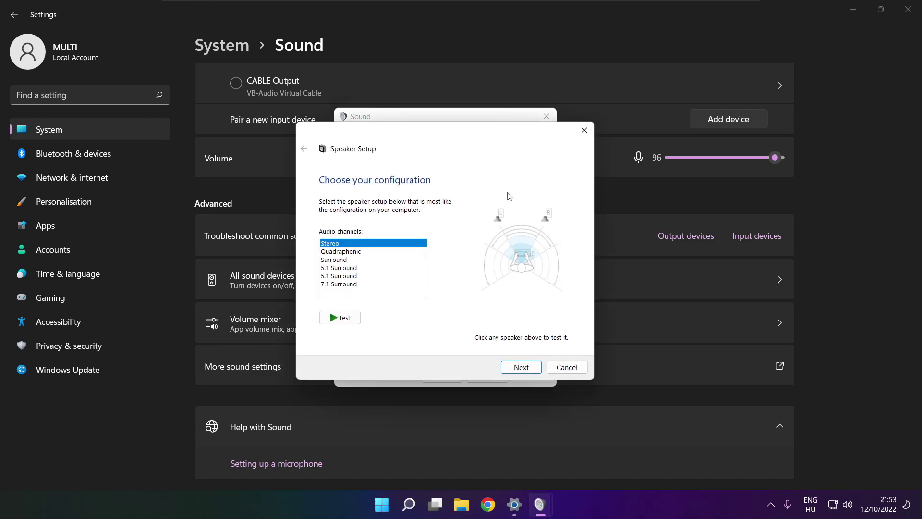
Step: Choose 7.1 Surround, keep Centre, Subwoofer, Side and Rear speakers ticked, and finish the wizard
{"action": "left_click", "coordinate": [343, 284]}
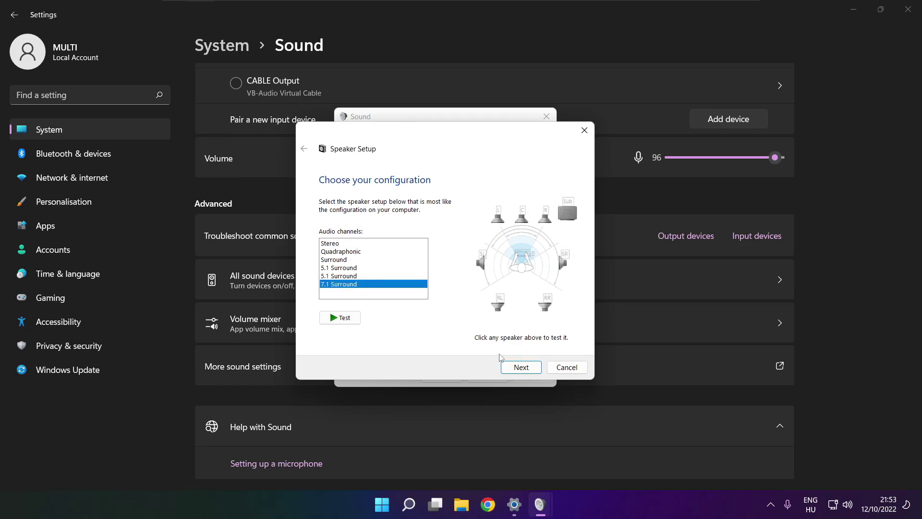
{"action": "left_click", "coordinate": [521, 367]}
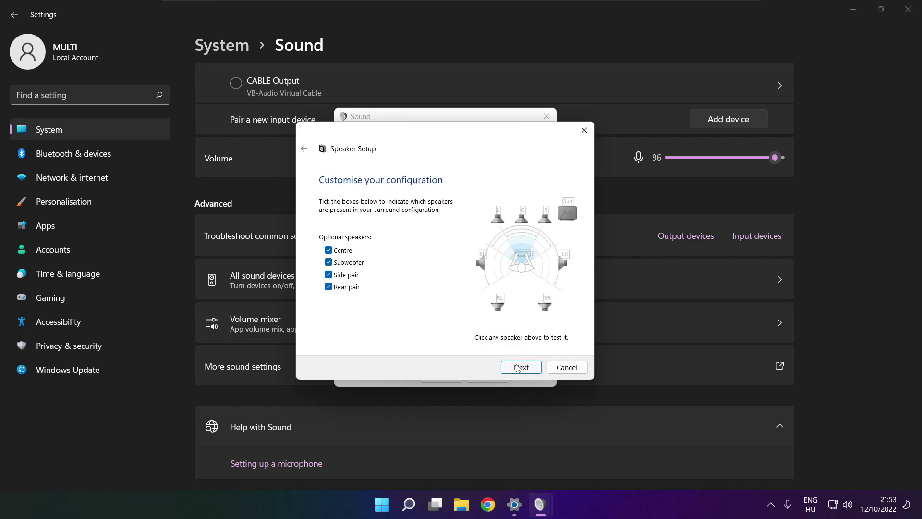
{"action": "left_click", "coordinate": [517, 368]}
{"action": "left_click", "coordinate": [518, 369]}
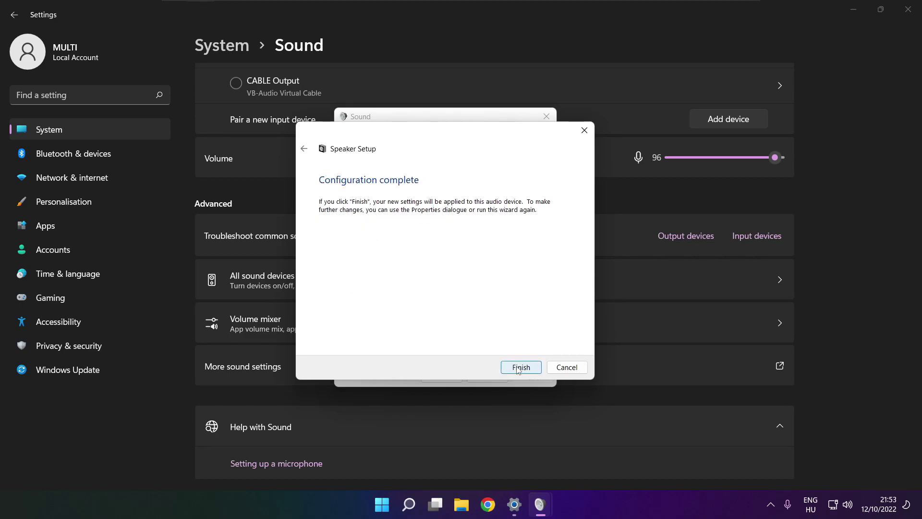
{"action": "left_click", "coordinate": [518, 367]}
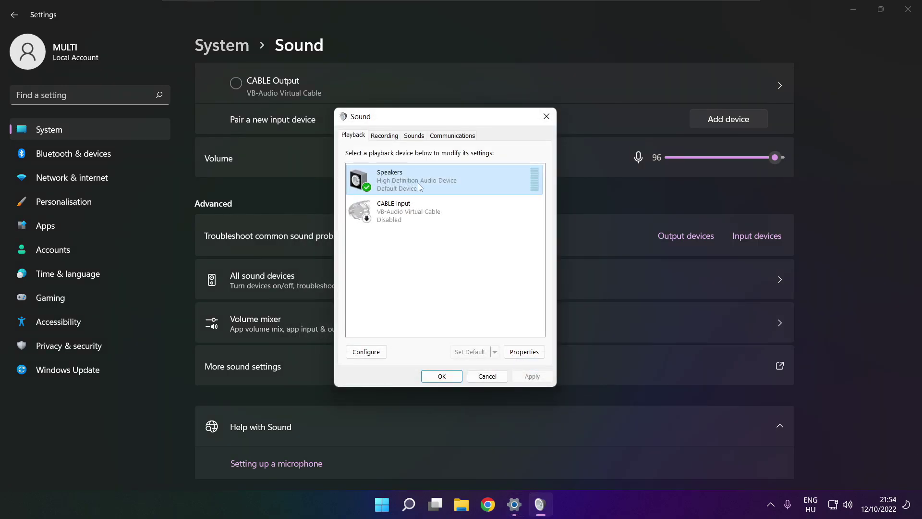
Step: Tick Disable all enhancements in Speakers Properties and apply the change
{"action": "left_click", "coordinate": [524, 352]}
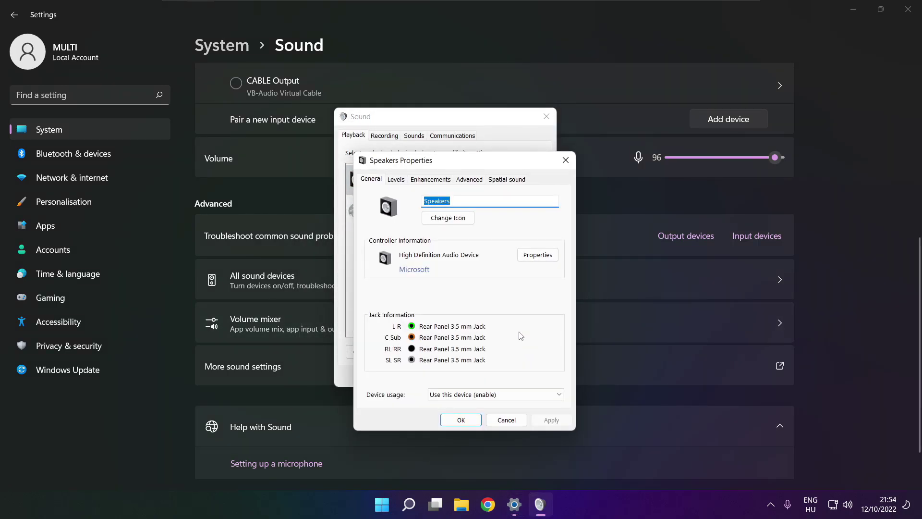
{"action": "left_click_drag", "start_coordinate": [430, 160], "coordinate": [412, 131]}
{"action": "left_click", "coordinate": [378, 149]}
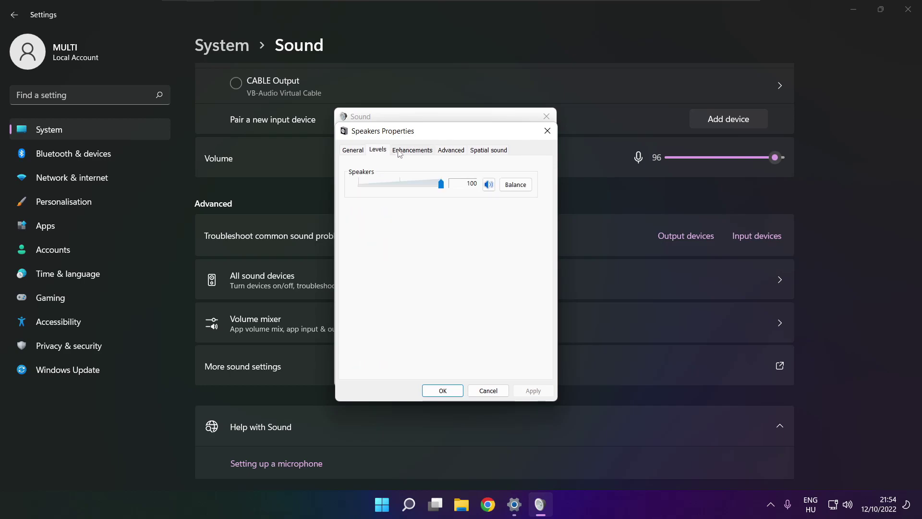
{"action": "left_click", "coordinate": [404, 151]}
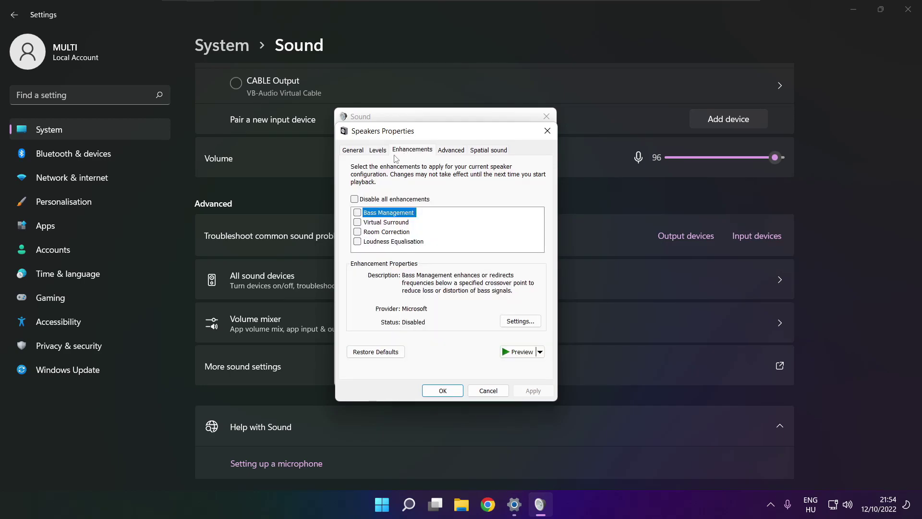
{"action": "left_click", "coordinate": [355, 200]}
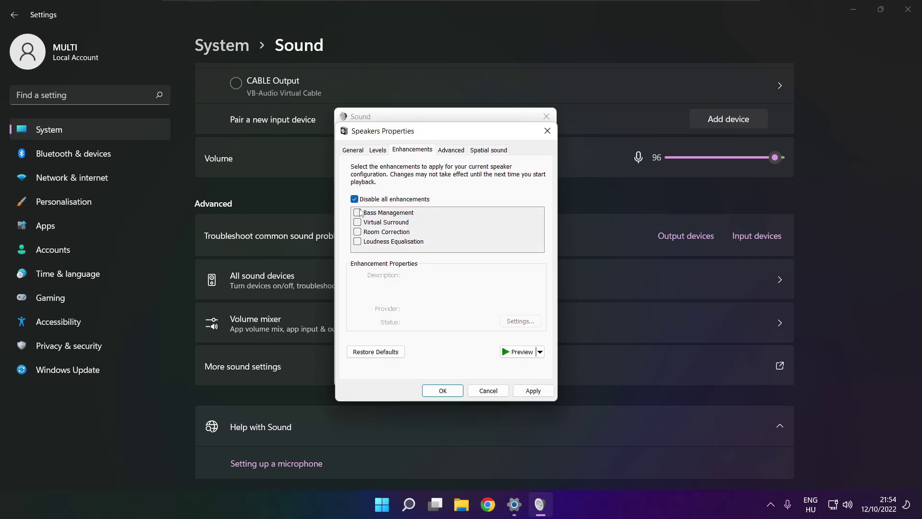
{"action": "left_click", "coordinate": [534, 391]}
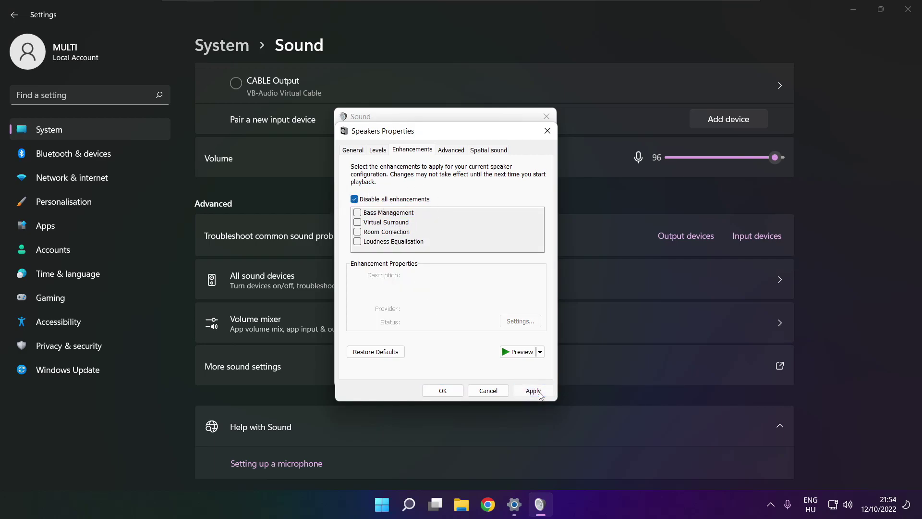
Step: Keep the Speakers default format at 16 bit, 48000 Hz (DVD Quality) and close both sound dialogs
{"action": "left_click", "coordinate": [449, 151]}
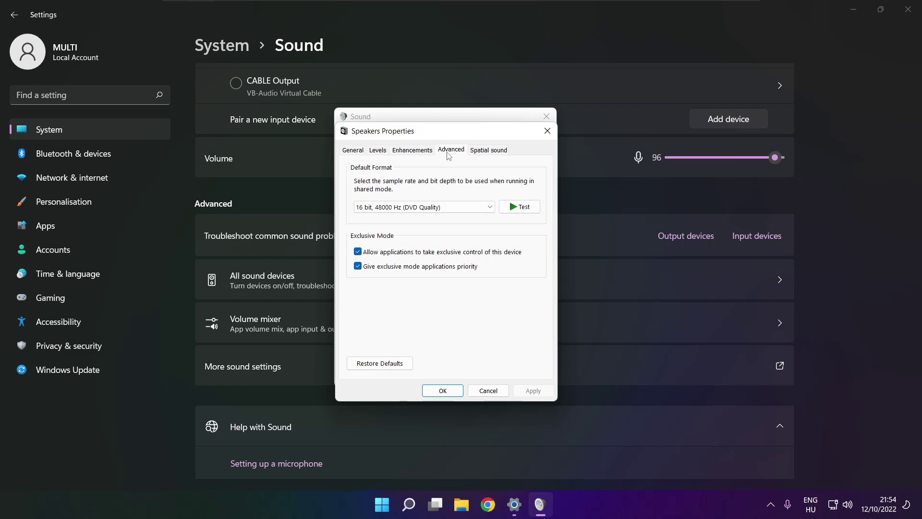
{"action": "left_click", "coordinate": [490, 210]}
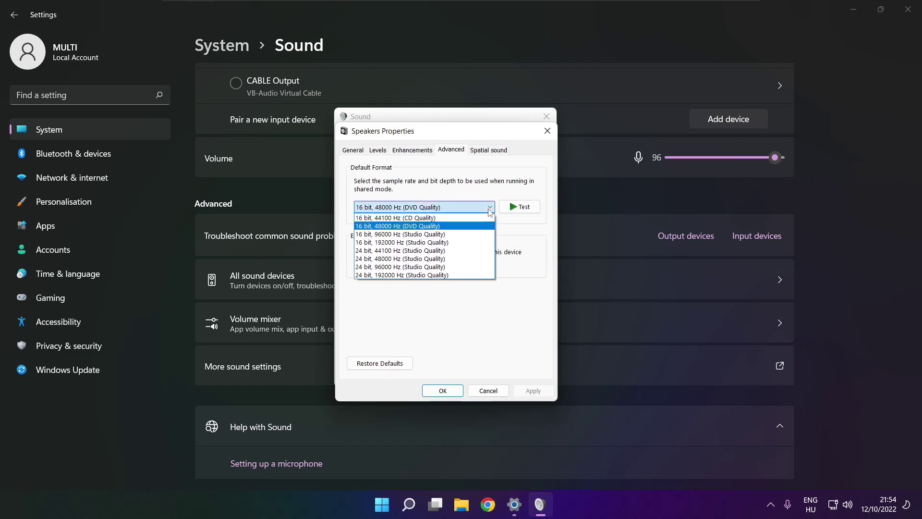
{"action": "left_click", "coordinate": [475, 230]}
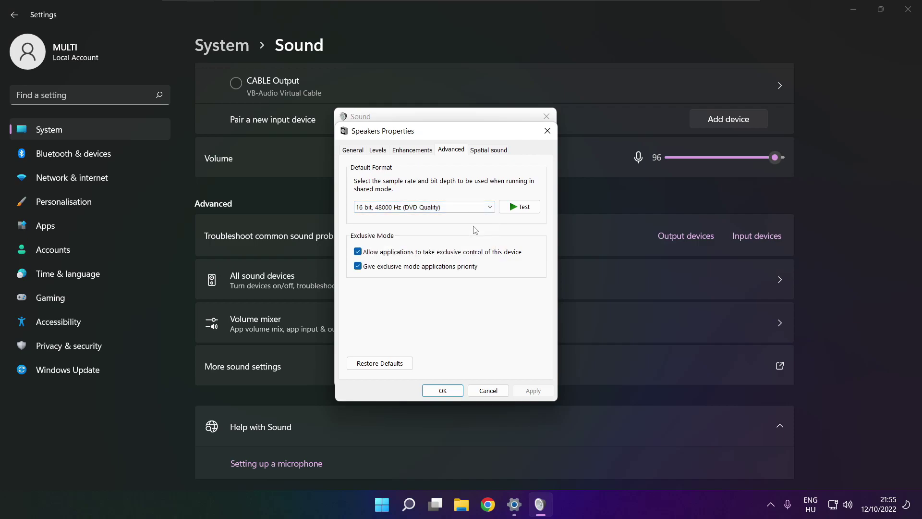
{"action": "left_click", "coordinate": [442, 390]}
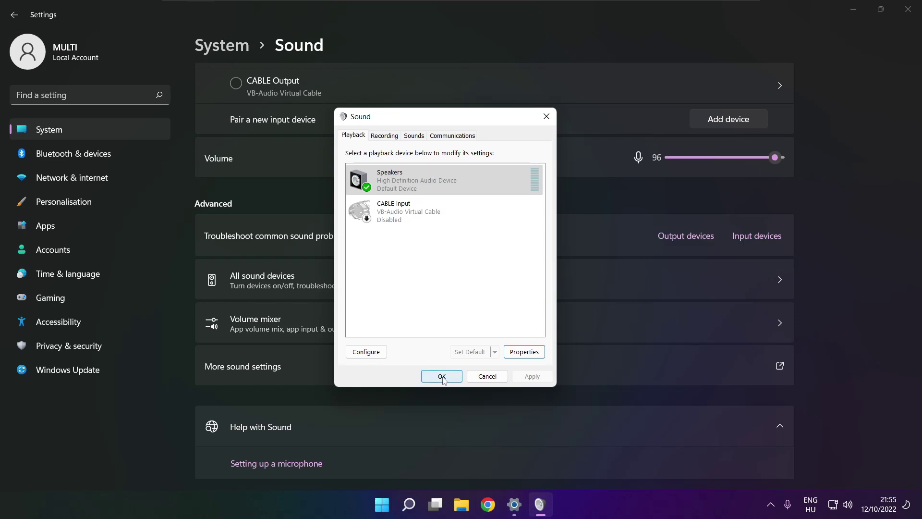
{"action": "left_click", "coordinate": [442, 376]}
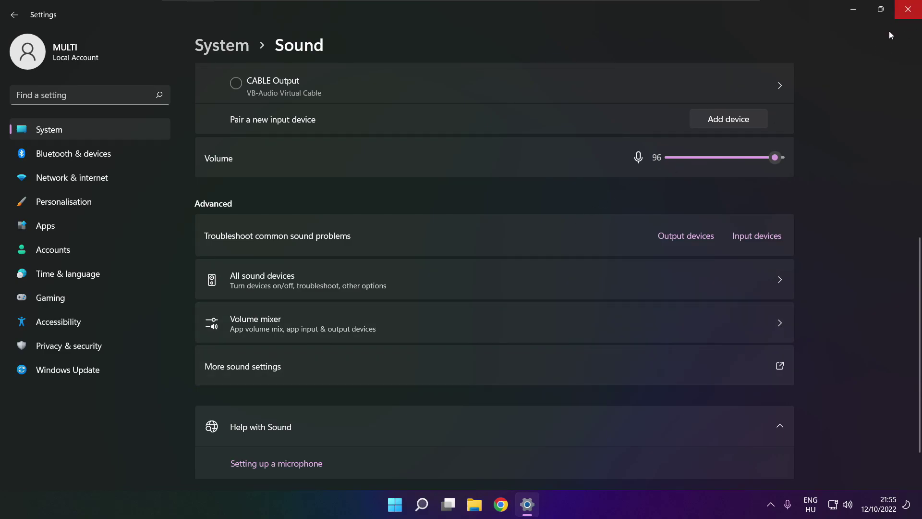
Step: Close the Settings window, then show the Start menu's sleep, shut down and restart options
{"action": "left_click", "coordinate": [908, 9]}
{"action": "left_click", "coordinate": [407, 505]}
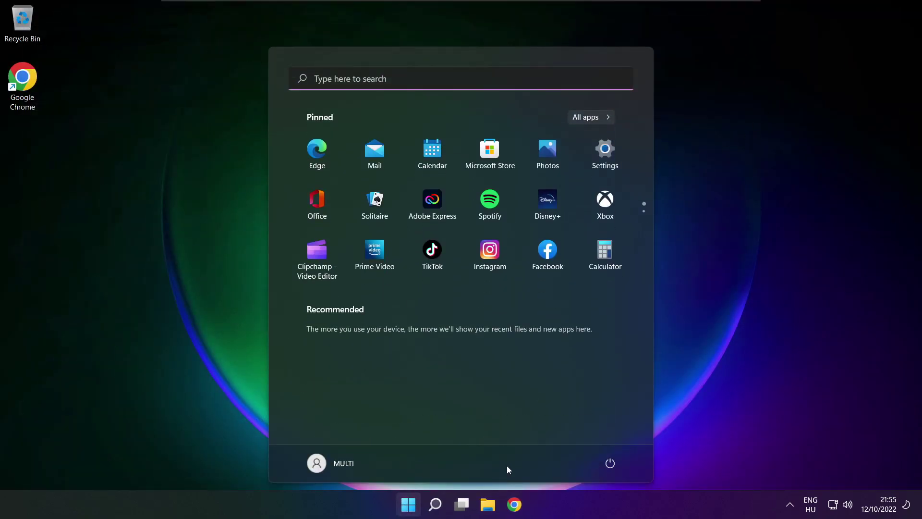
{"action": "left_click", "coordinate": [609, 464]}
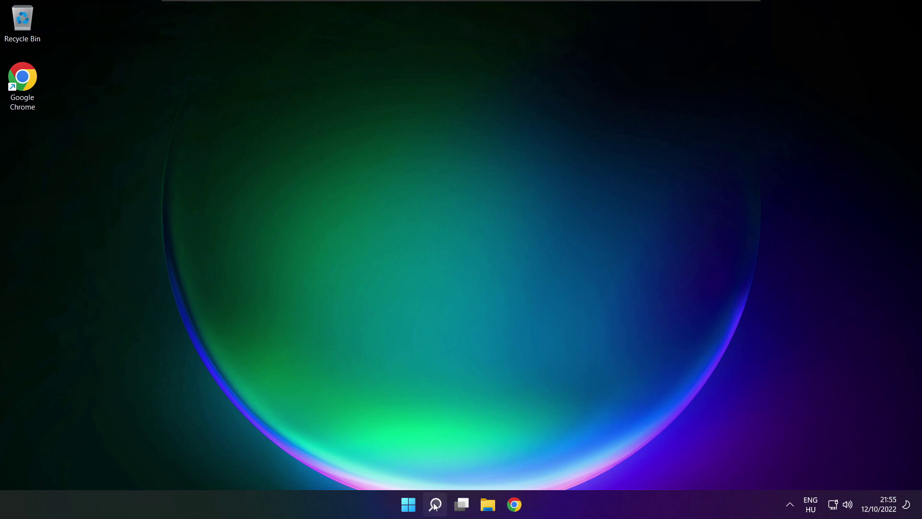
Step: Search Windows for 'device manager' and launch Device Manager from the results
{"action": "left_click", "coordinate": [435, 504]}
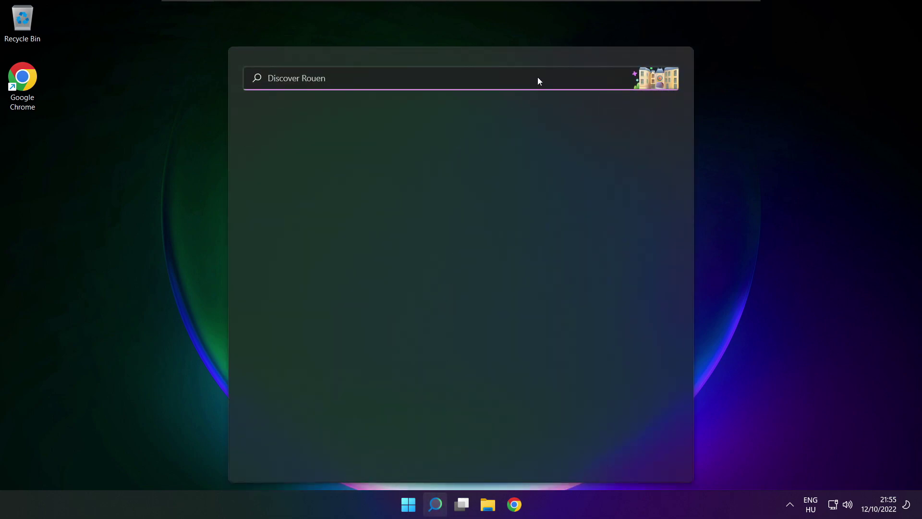
{"action": "type", "text": "devi"}
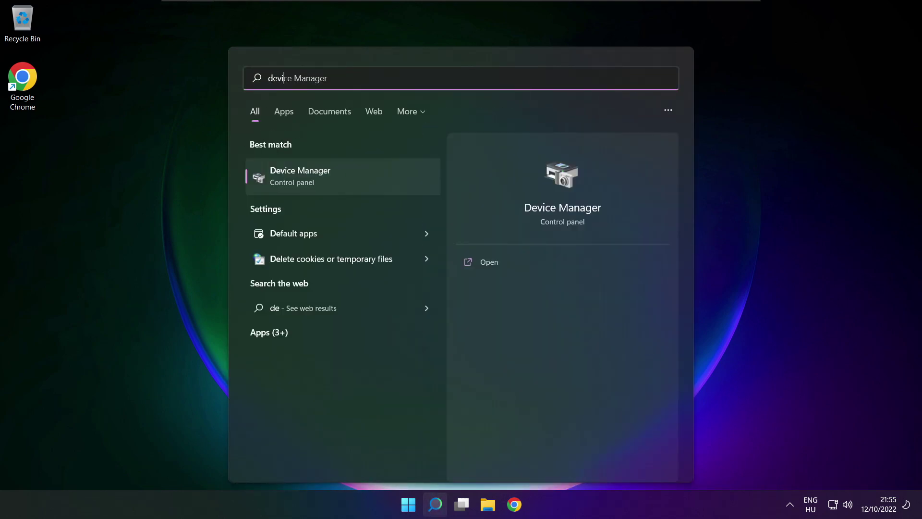
{"action": "type", "text": "ce manager"}
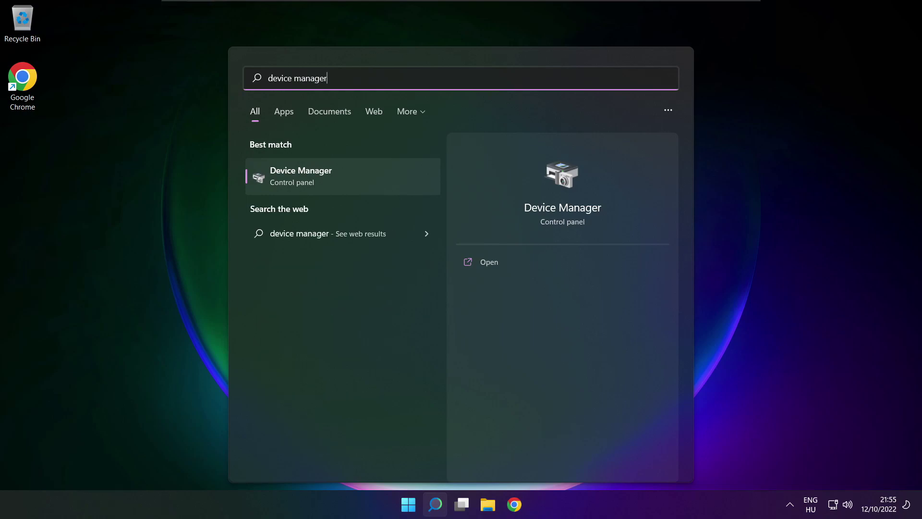
{"action": "left_click", "coordinate": [356, 175]}
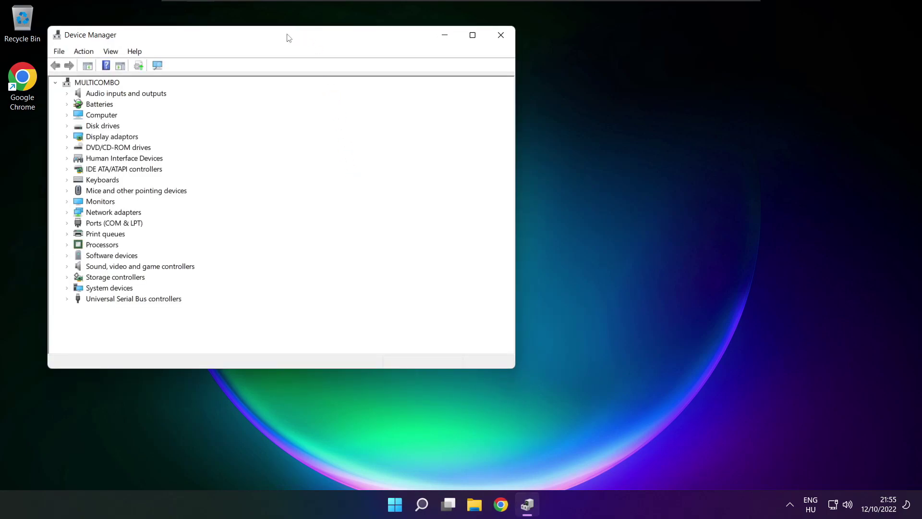
Step: Expand Sound, video and game controllers and begin Update driver for High Definition Audio Device
{"action": "left_click_drag", "start_coordinate": [288, 38], "coordinate": [484, 86]}
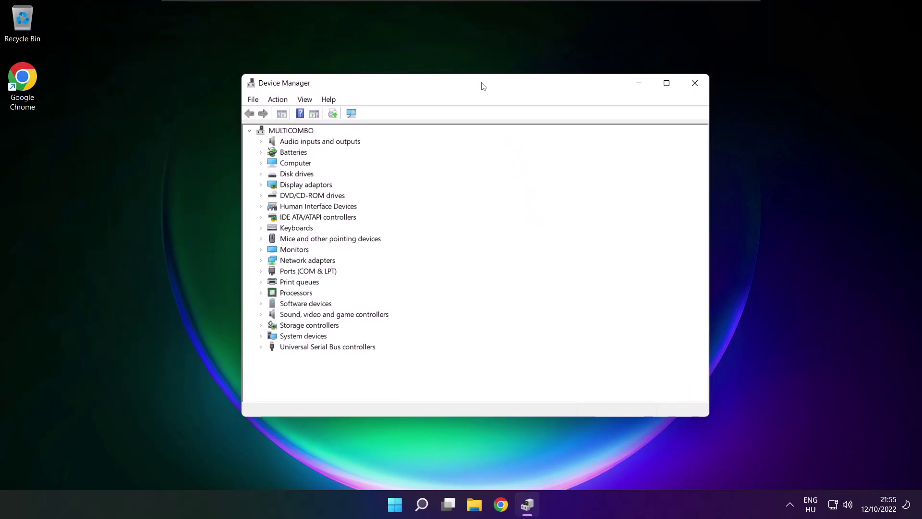
{"action": "left_click", "coordinate": [269, 316]}
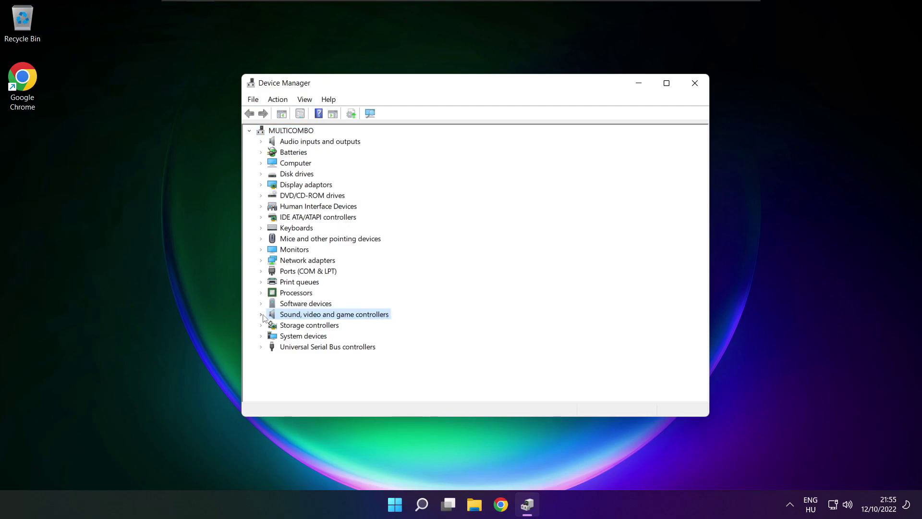
{"action": "left_click", "coordinate": [263, 315]}
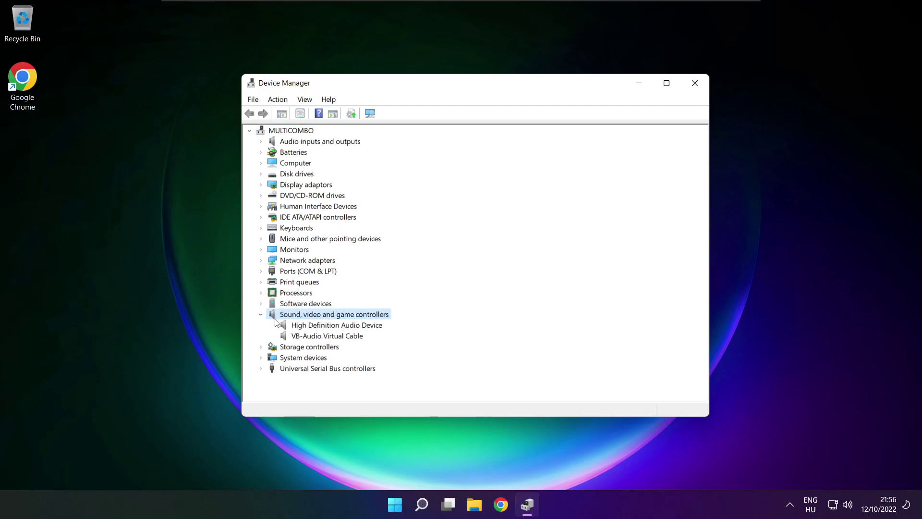
{"action": "left_click", "coordinate": [288, 326]}
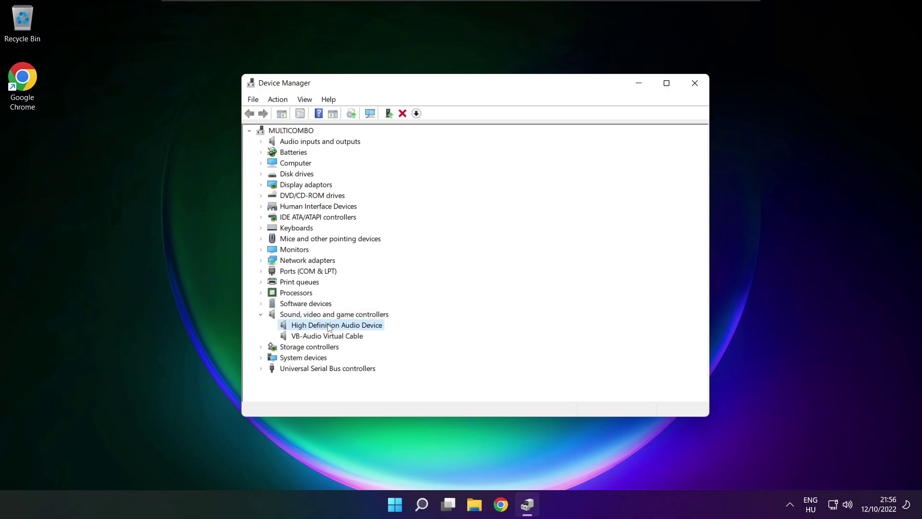
{"action": "right_click", "coordinate": [329, 326]}
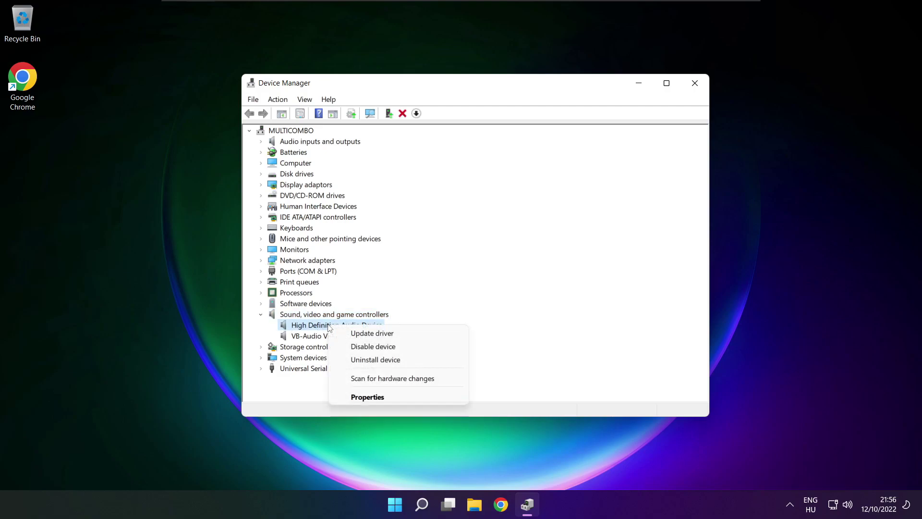
{"action": "left_click", "coordinate": [417, 337]}
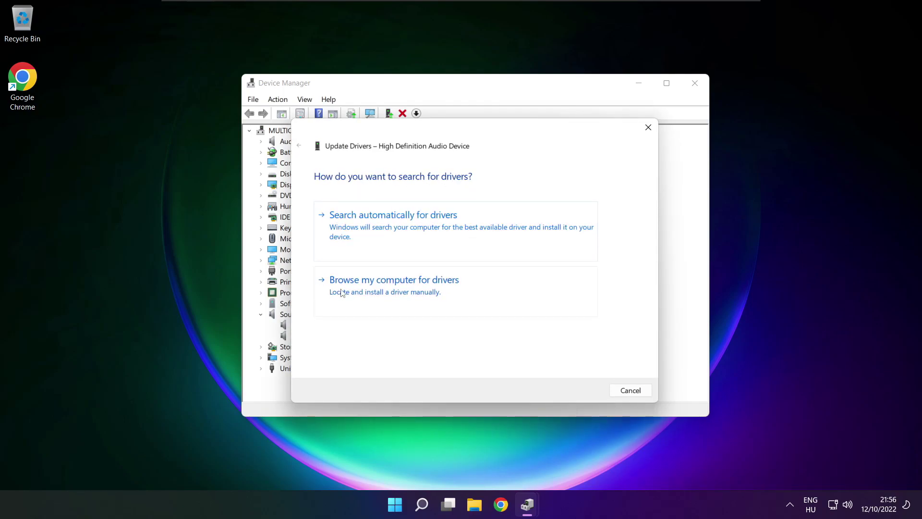
Step: Install the High Definition Audio Device driver from the compatible list, accepting the warning, then close the wizard
{"action": "left_click", "coordinate": [416, 291]}
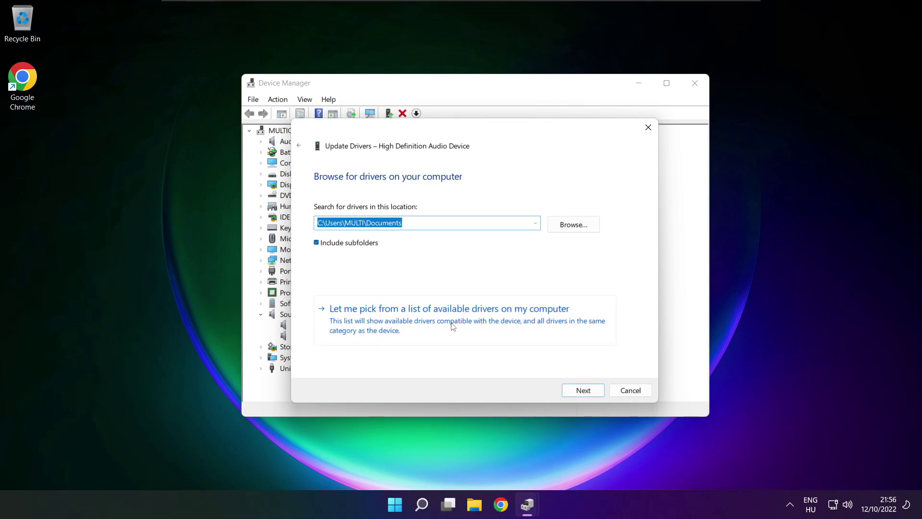
{"action": "left_click", "coordinate": [454, 328]}
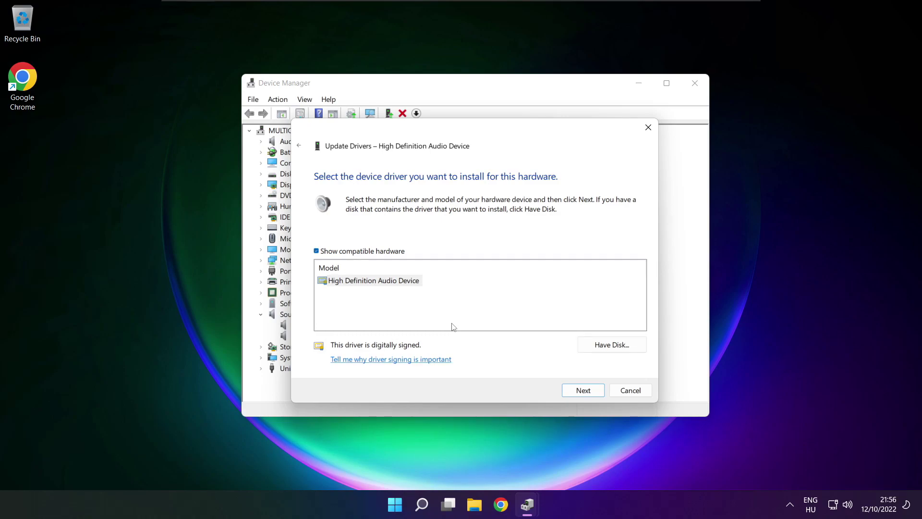
{"action": "left_click", "coordinate": [361, 284]}
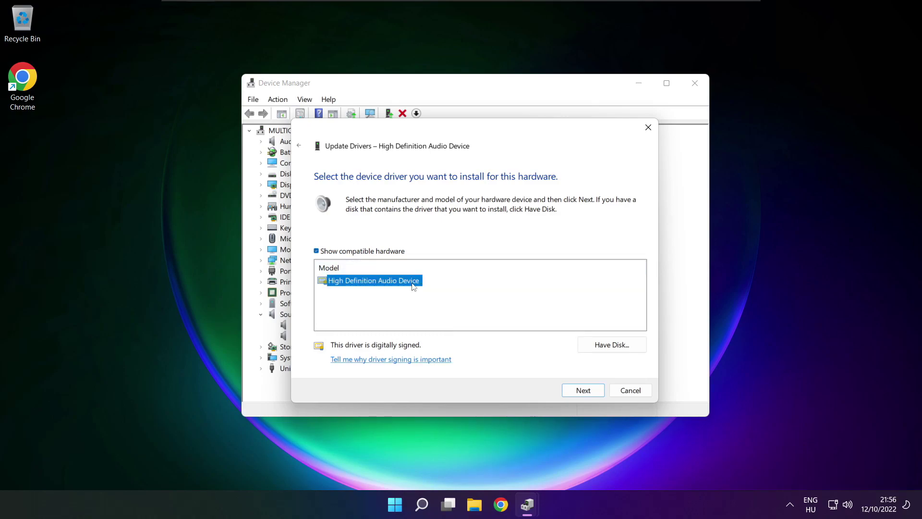
{"action": "left_click", "coordinate": [583, 390]}
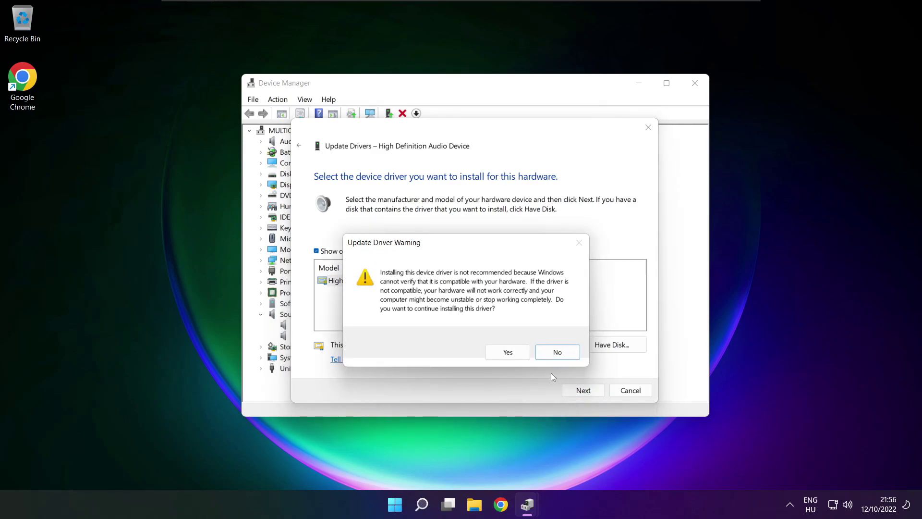
{"action": "left_click", "coordinate": [509, 353]}
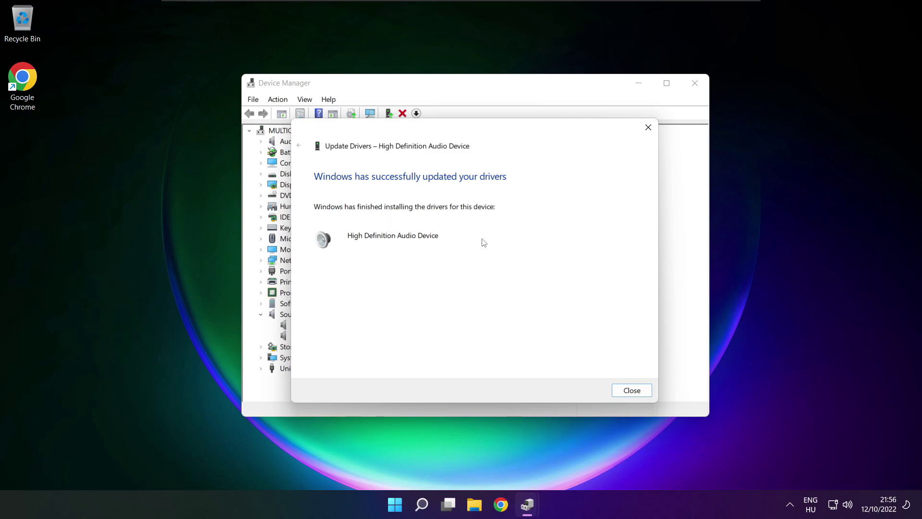
{"action": "left_click", "coordinate": [638, 394]}
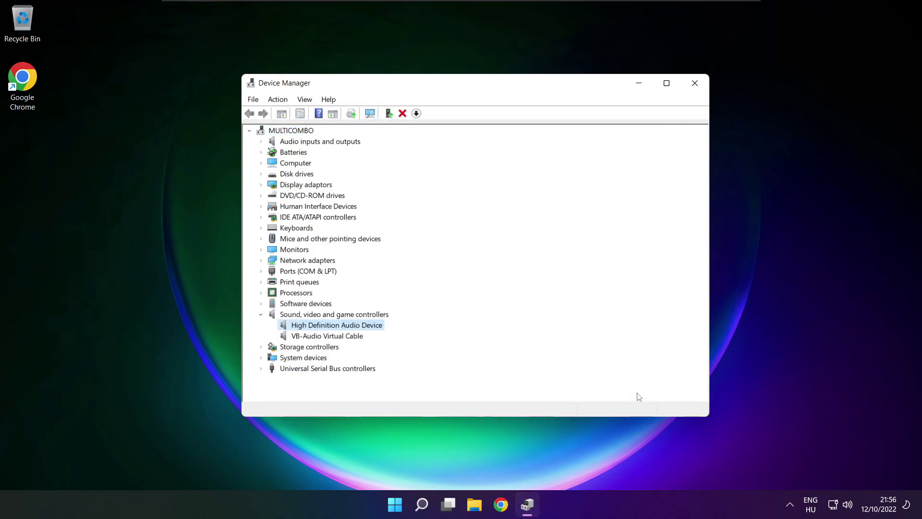
Step: Close Device Manager, then bring up the sleep, shut down and restart options from Start
{"action": "left_click", "coordinate": [697, 86]}
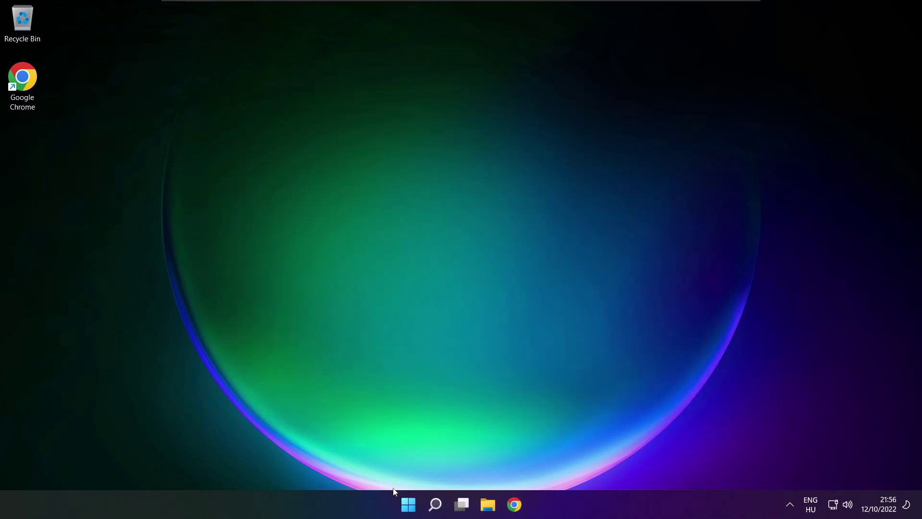
{"action": "left_click", "coordinate": [408, 504]}
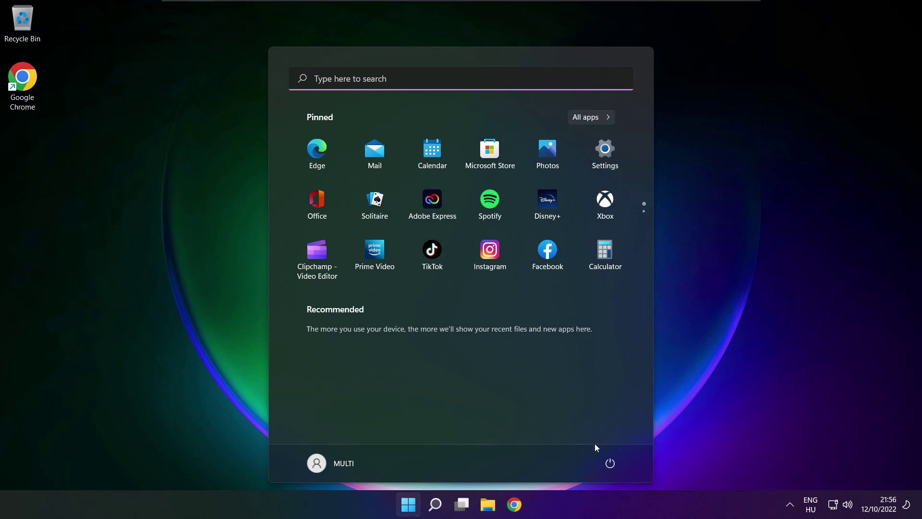
{"action": "left_click", "coordinate": [611, 463]}
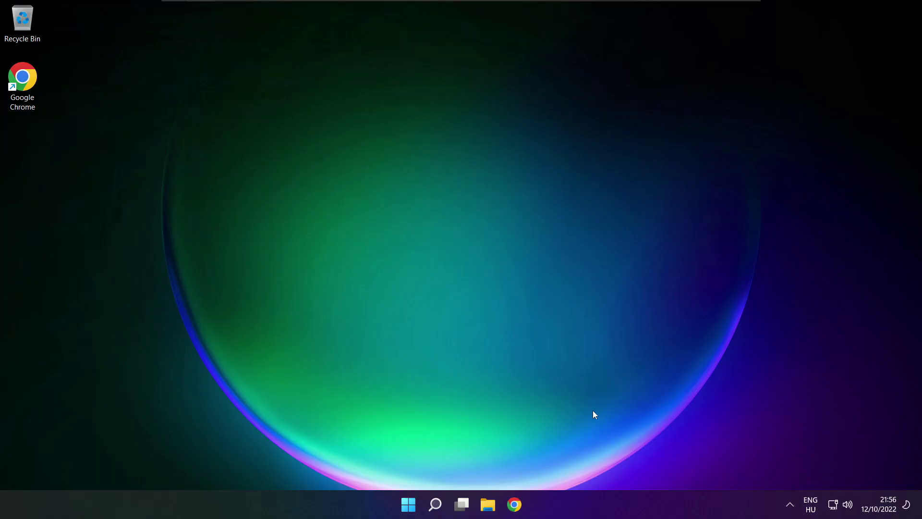
Step: Open System > Sound settings from the taskbar volume icon and scroll to the Advanced section
{"action": "right_click", "coordinate": [848, 505]}
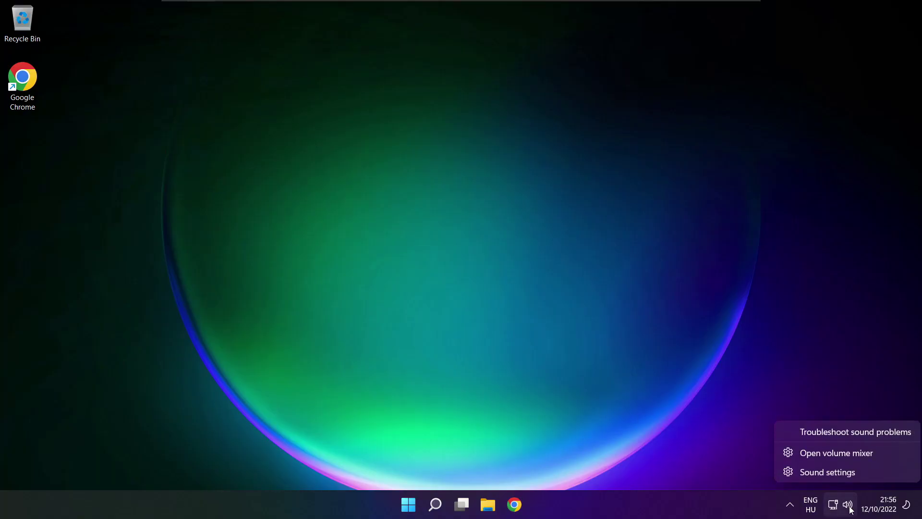
{"action": "left_click", "coordinate": [862, 473]}
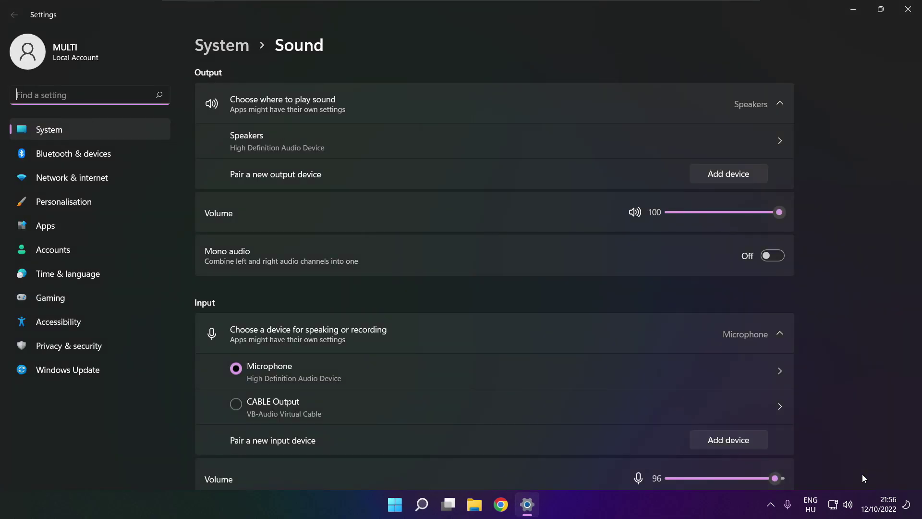
{"action": "scroll", "coordinate": [494, 277], "scroll_direction": "down", "scroll_amount": 5}
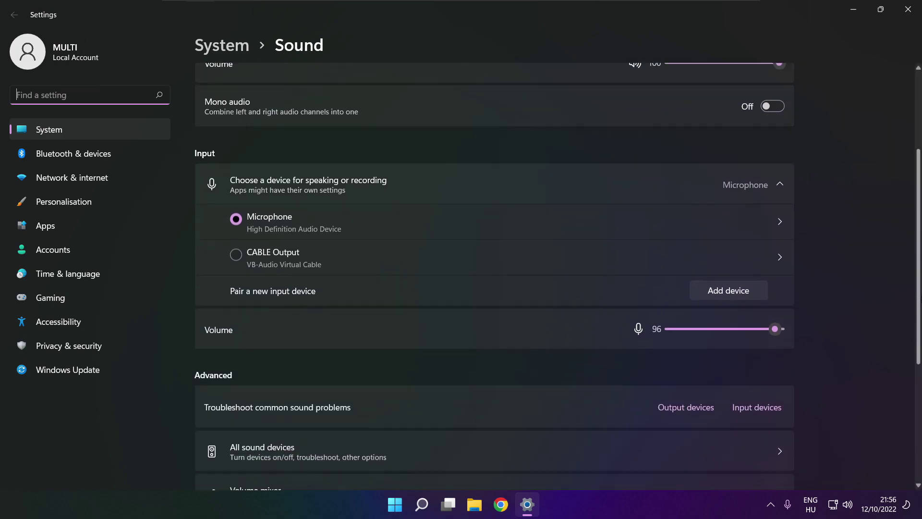
{"action": "scroll", "coordinate": [494, 277], "scroll_direction": "down", "scroll_amount": 1}
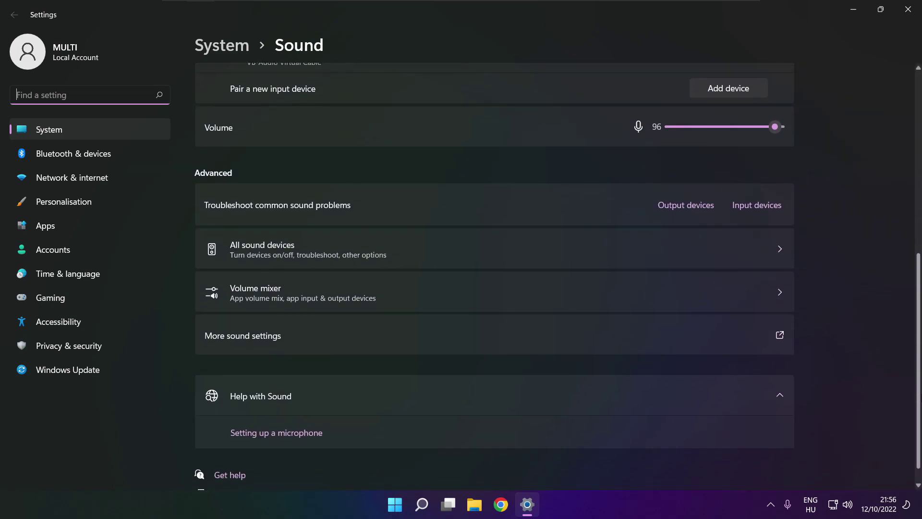
{"action": "scroll", "coordinate": [495, 278], "scroll_direction": "down", "scroll_amount": 1}
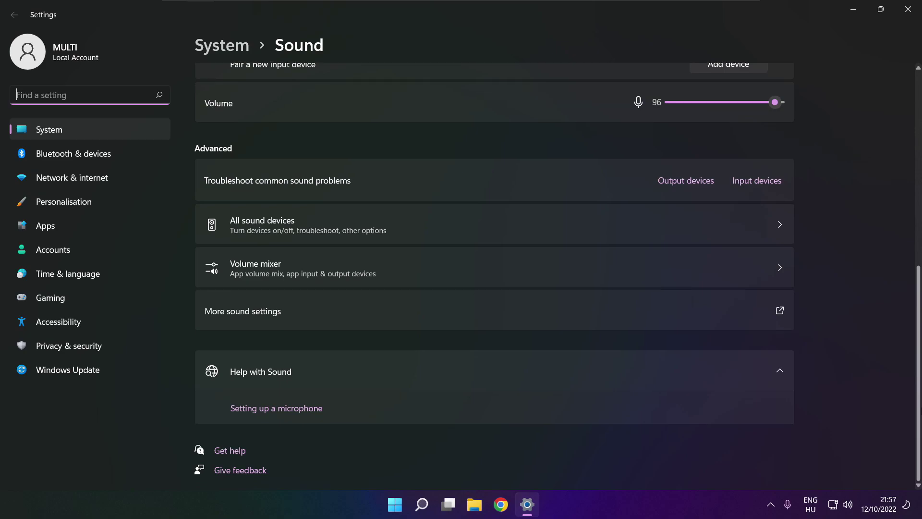
Step: Start the Playing Audio troubleshooter for output devices from the Advanced section
{"action": "left_click", "coordinate": [690, 187]}
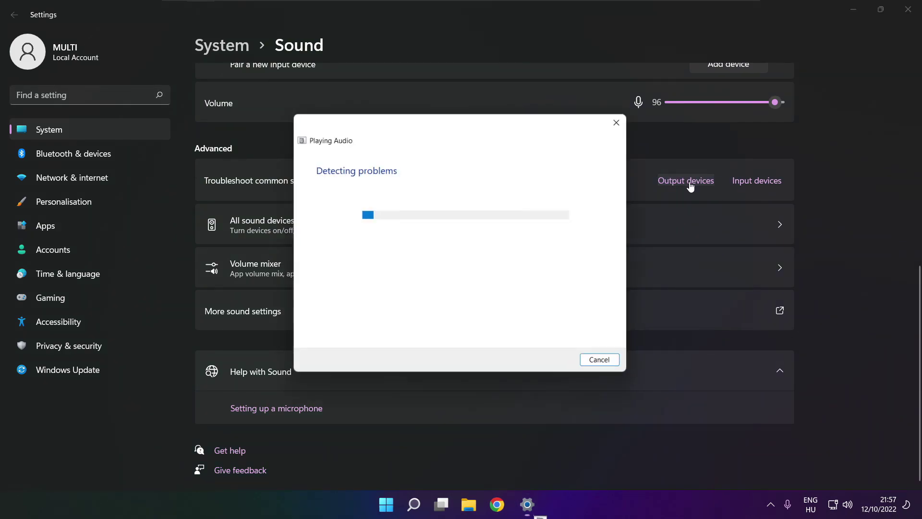